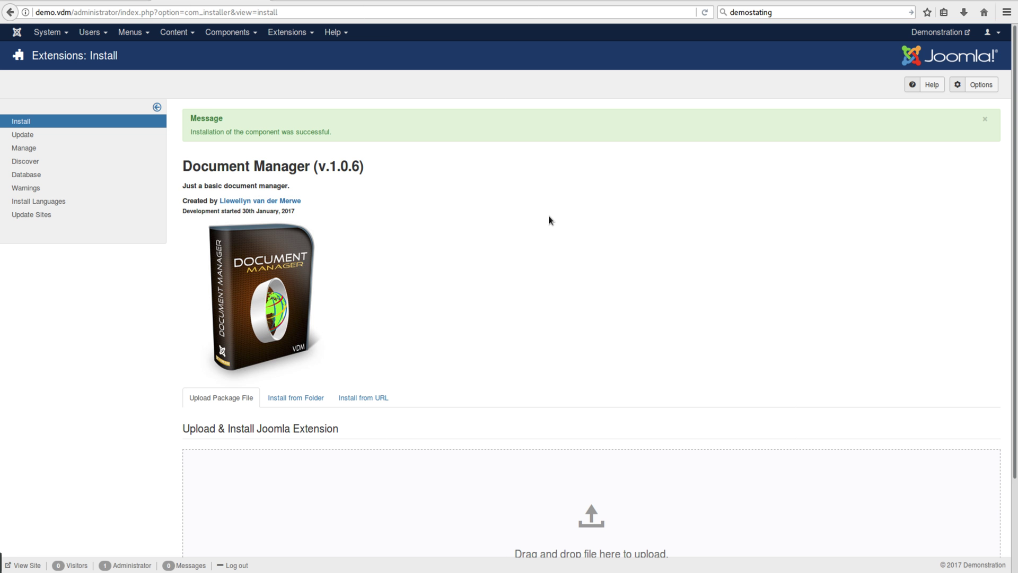
Open the configuration options of the Document Manager component and look over its global parameters
{"action": "left_click", "coordinate": [238, 39]}
{"action": "mouse_move", "coordinate": [239, 53]}
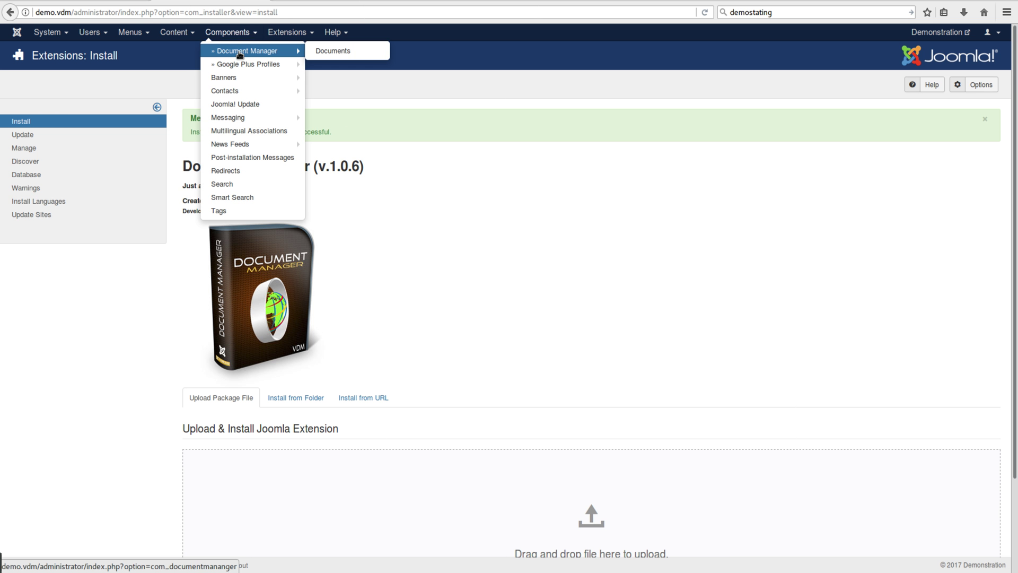
{"action": "left_click", "coordinate": [239, 53]}
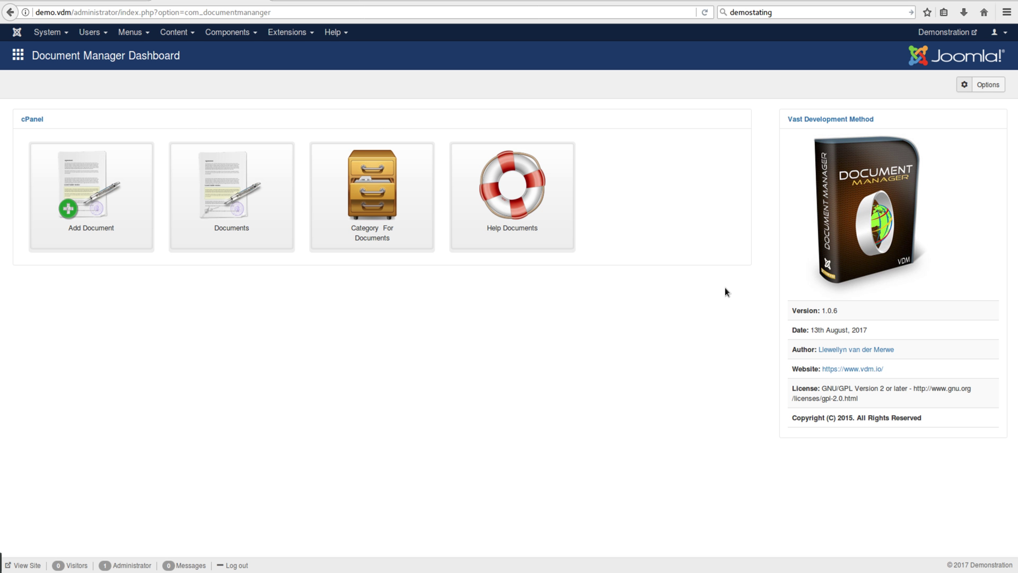
{"action": "left_click", "coordinate": [986, 86]}
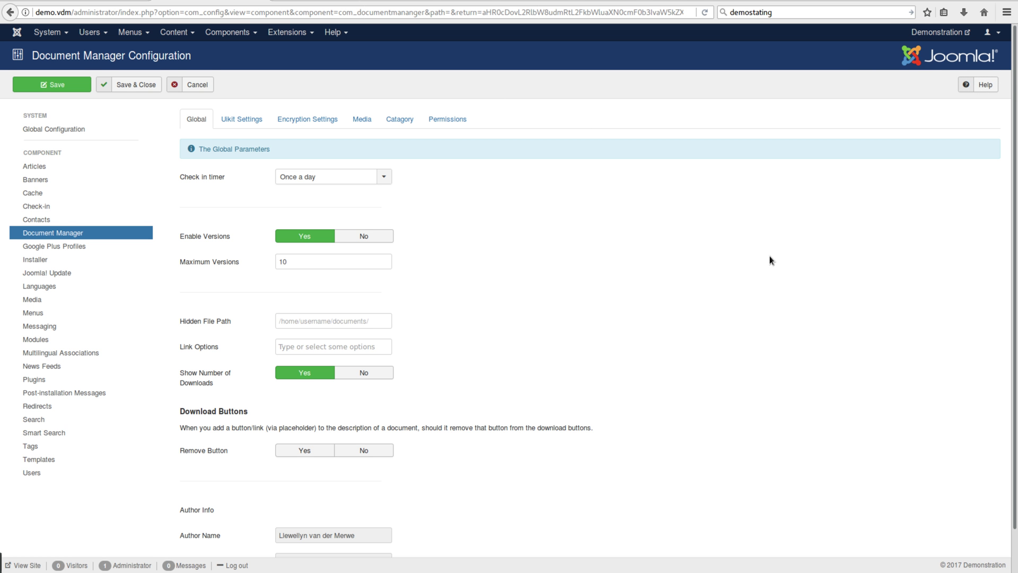
{"action": "scroll", "coordinate": [730, 288], "scroll_direction": "down", "scroll_amount": 1}
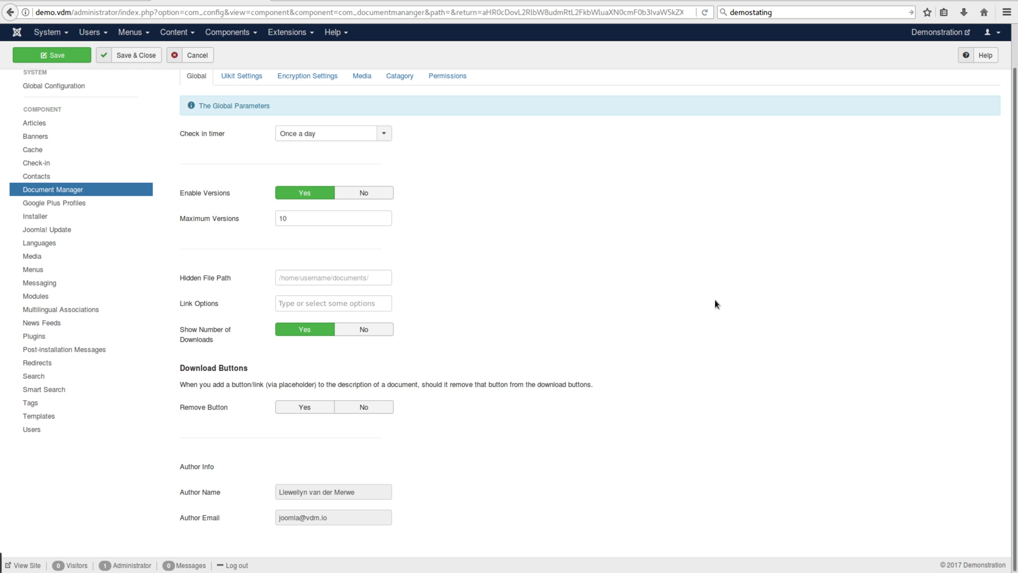
{"action": "scroll", "coordinate": [715, 304], "scroll_direction": "up", "scroll_amount": 1}
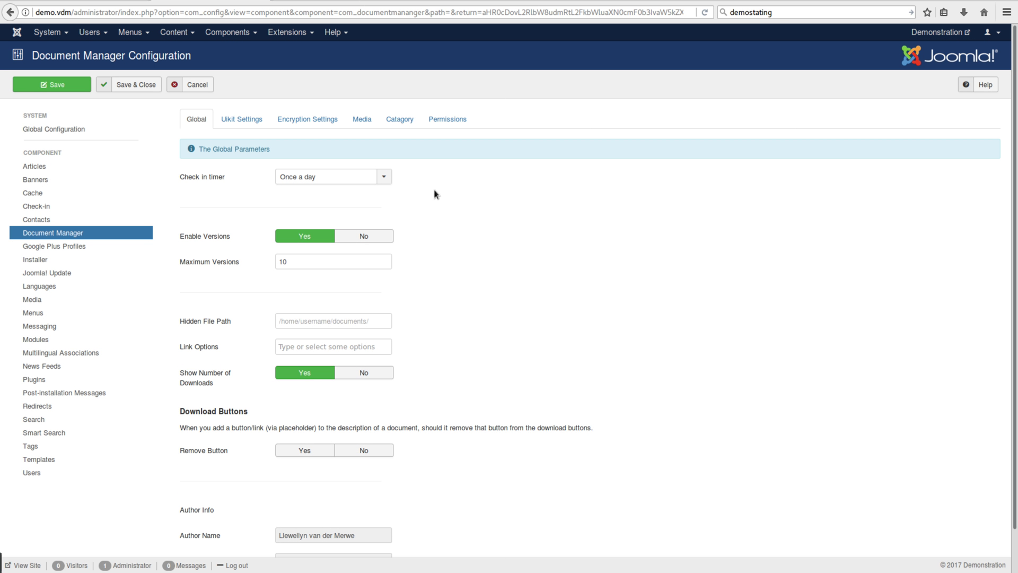
Add Encrypted and Session Based to the Link Options in the global parameters
{"action": "mouse_move", "coordinate": [208, 325]}
{"action": "left_click", "coordinate": [366, 346]}
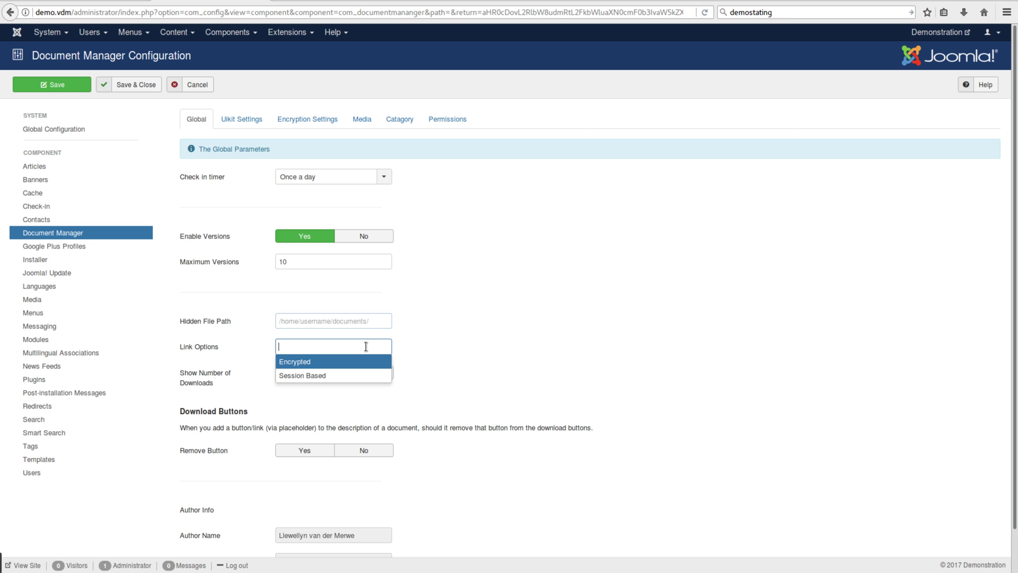
{"action": "left_click", "coordinate": [309, 363]}
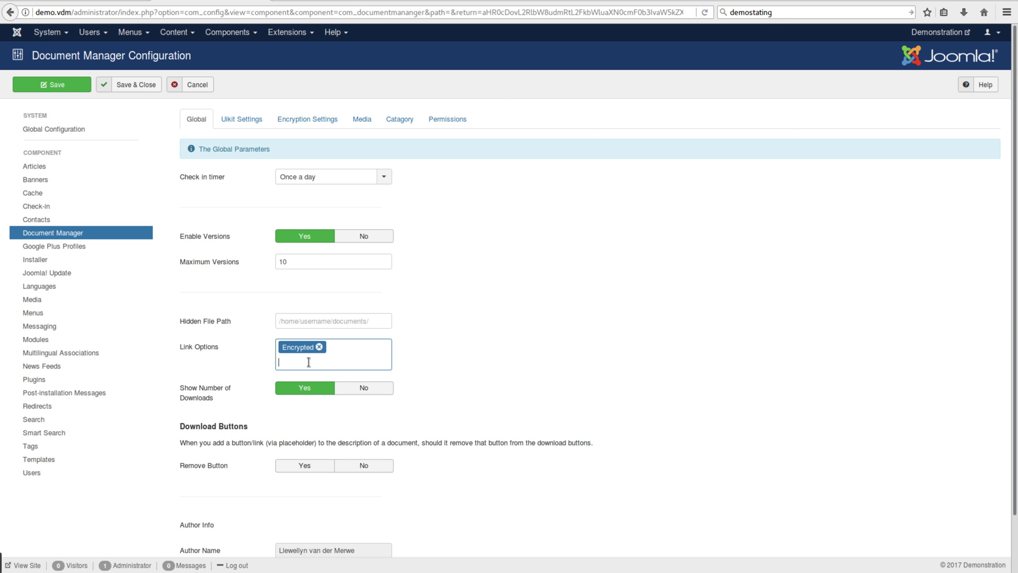
{"action": "left_click", "coordinate": [309, 362]}
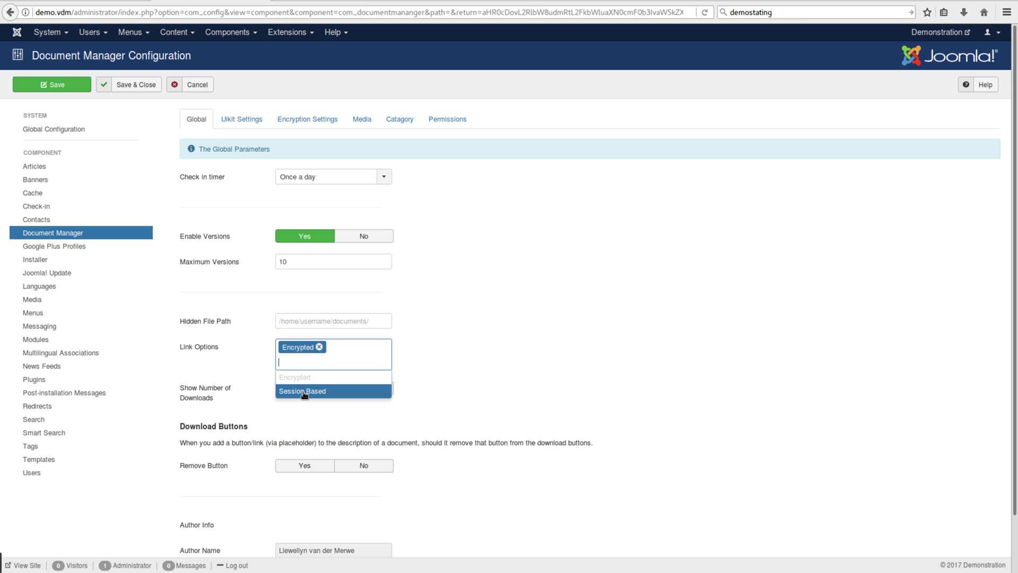
{"action": "left_click", "coordinate": [303, 392]}
{"action": "left_click", "coordinate": [459, 366]}
Set Remove Button to No under the Download Buttons section of the global parameters
{"action": "mouse_move", "coordinate": [212, 408]}
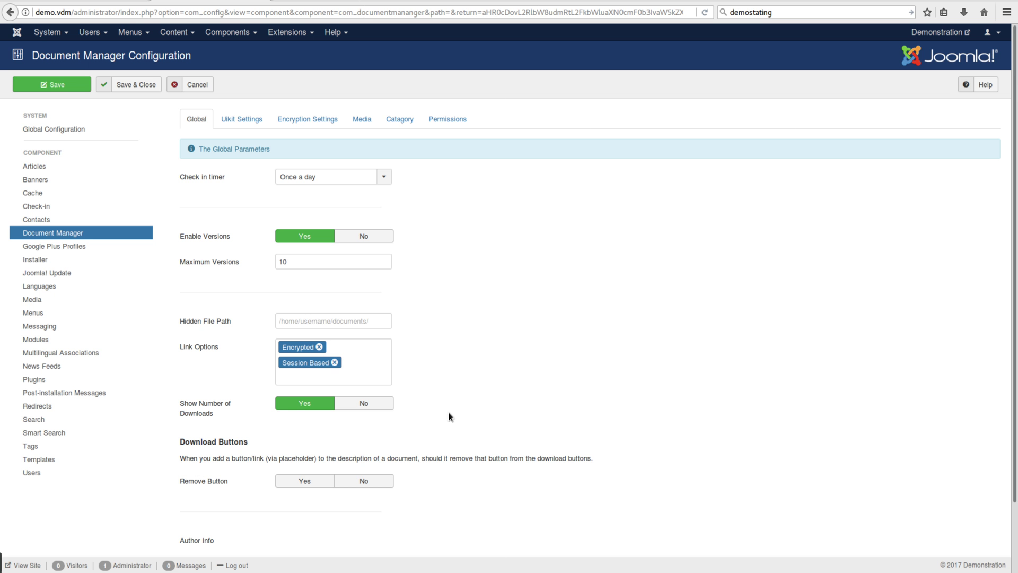
{"action": "scroll", "coordinate": [492, 332], "scroll_direction": "down", "scroll_amount": 2}
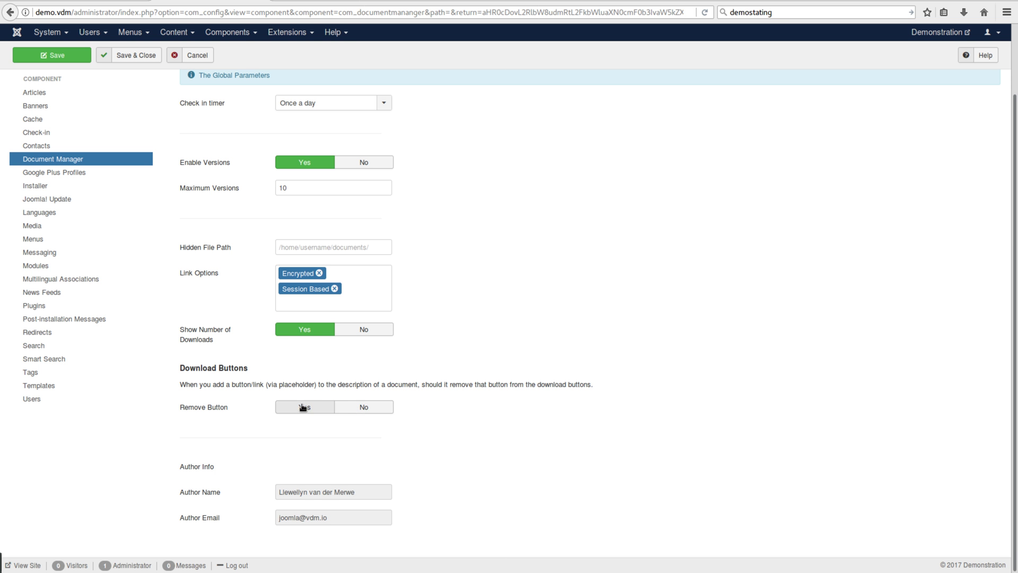
{"action": "left_click", "coordinate": [348, 406]}
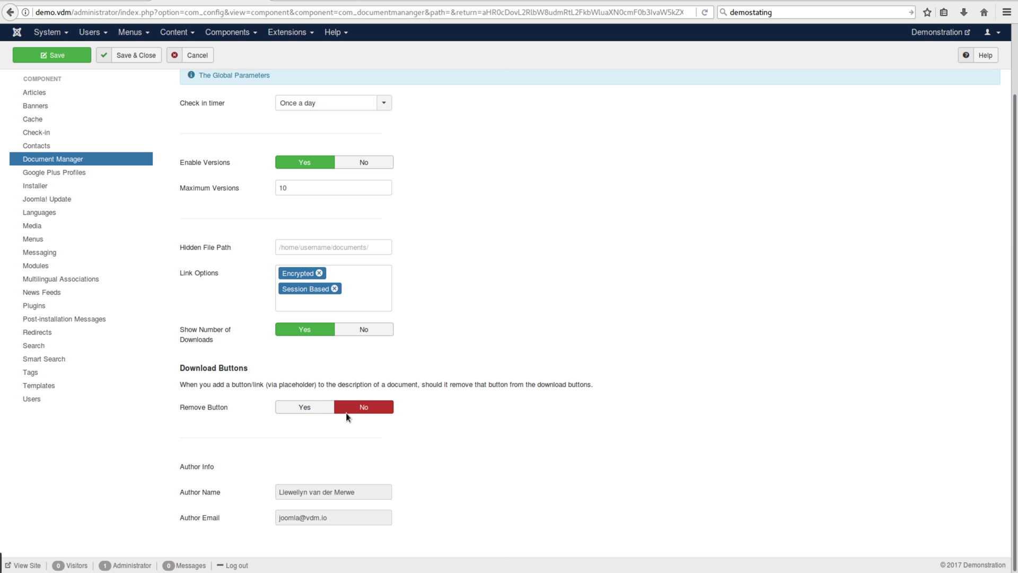
{"action": "left_click", "coordinate": [314, 409]}
{"action": "left_click", "coordinate": [371, 408]}
{"action": "scroll", "coordinate": [448, 413], "scroll_direction": "up", "scroll_amount": 3}
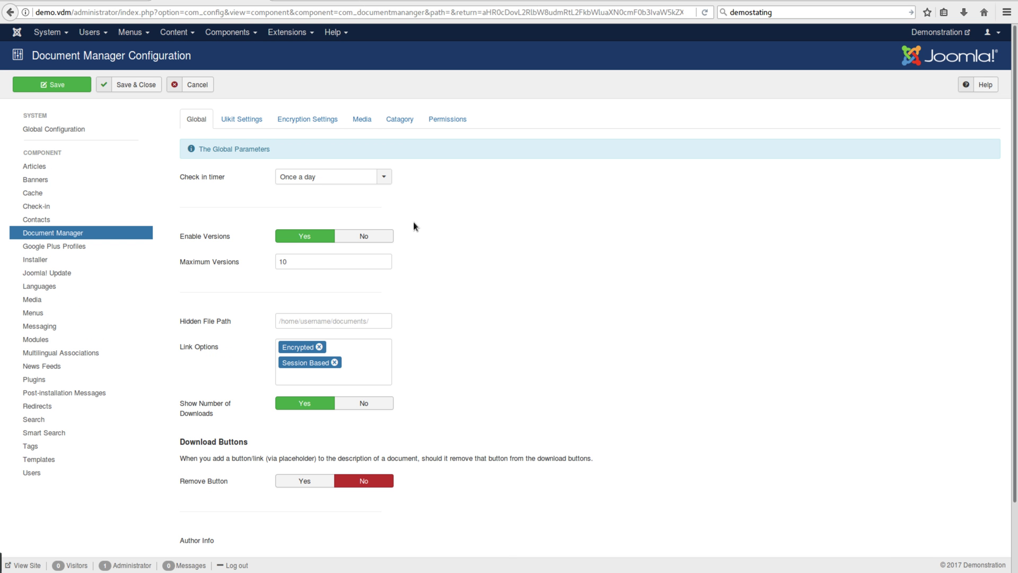
Review the Uikit settings and the basic encryption key settings, checking back on the Encrypted link option in the global parameters
{"action": "left_click", "coordinate": [246, 119]}
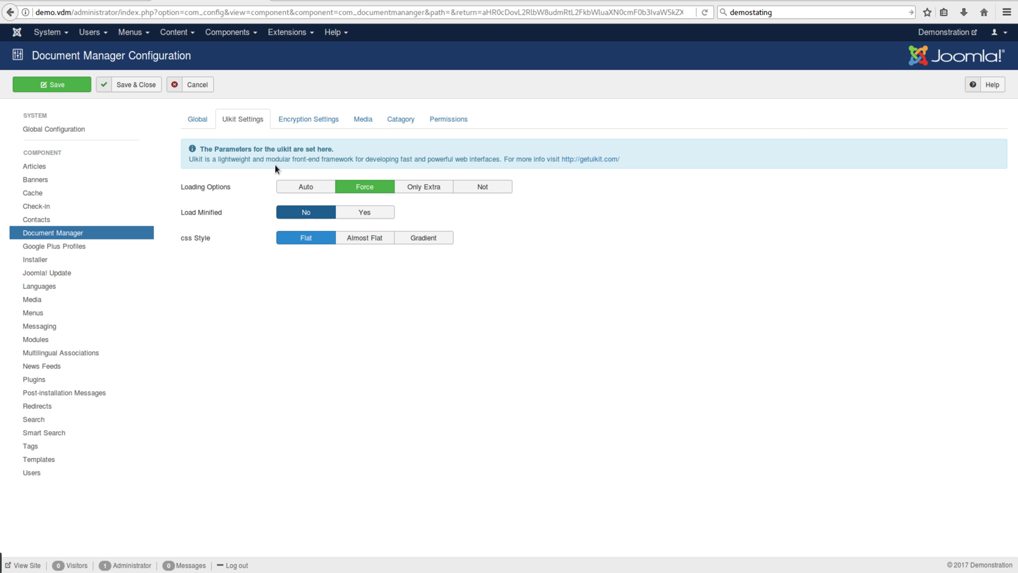
{"action": "left_click", "coordinate": [298, 120]}
{"action": "left_click", "coordinate": [243, 119]}
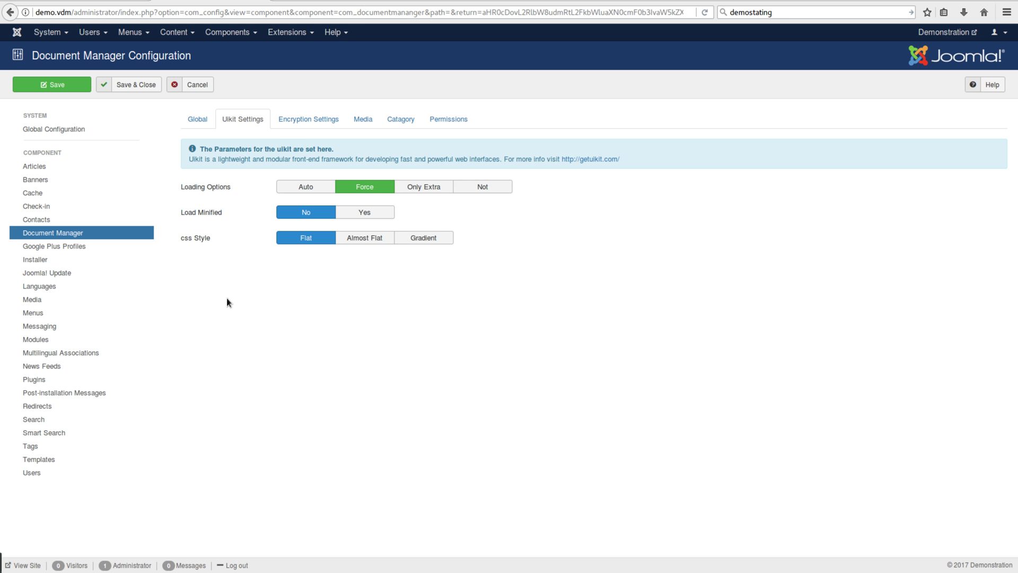
{"action": "left_click", "coordinate": [298, 126]}
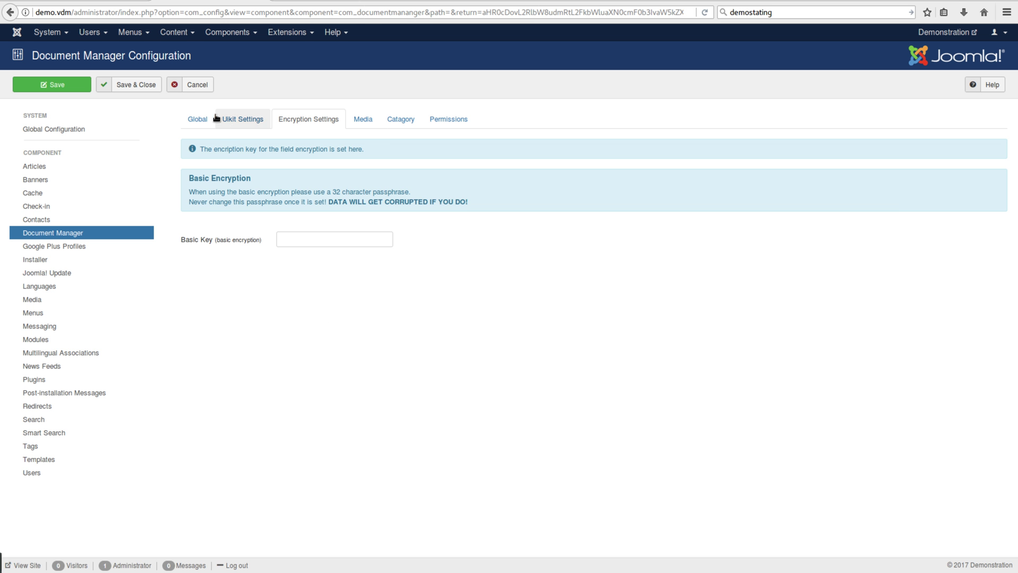
{"action": "left_click", "coordinate": [209, 121]}
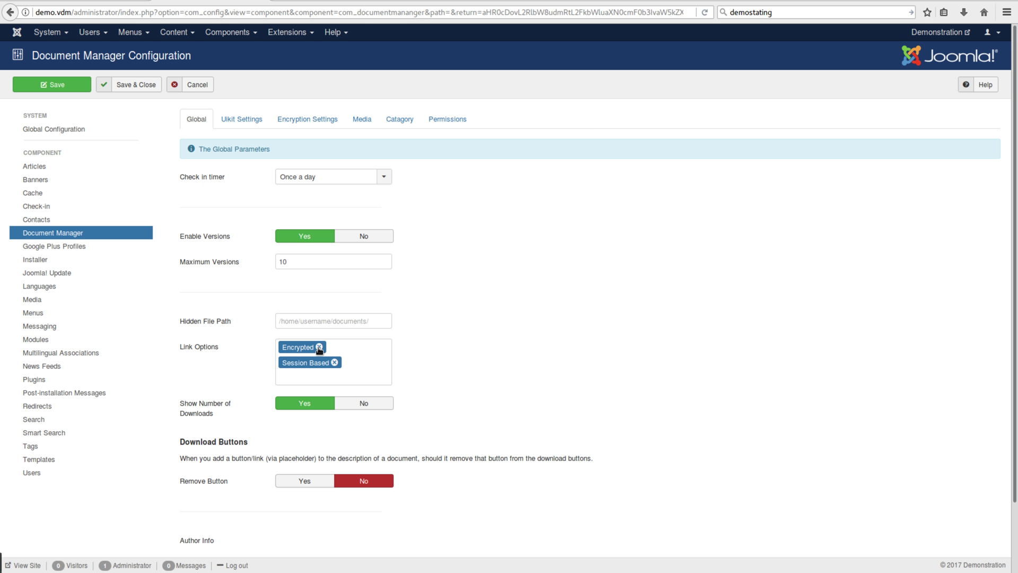
{"action": "left_click", "coordinate": [307, 124]}
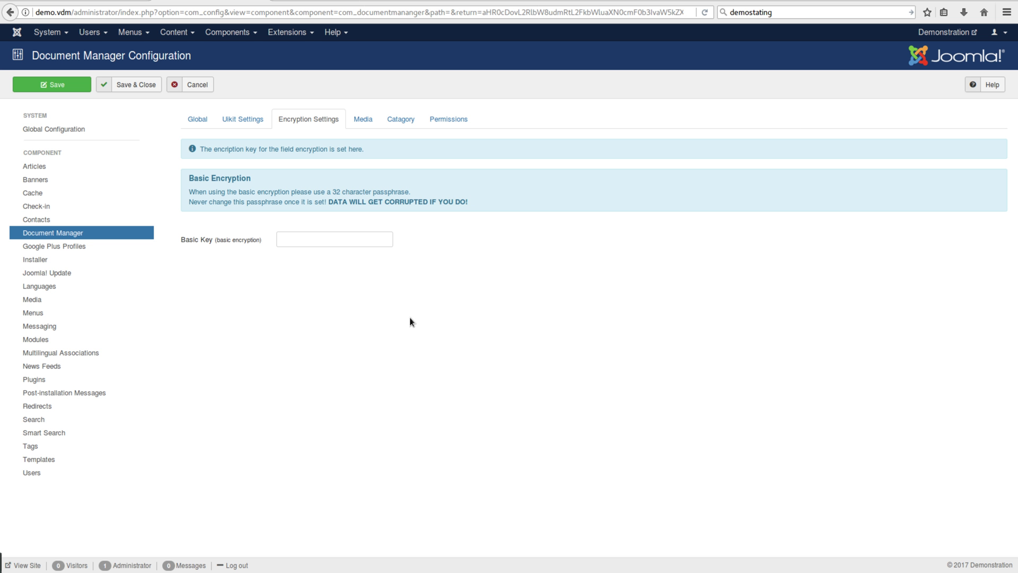
Set the allowed document formats in the media settings to .pdf, .csv and .doc
{"action": "left_click", "coordinate": [353, 120]}
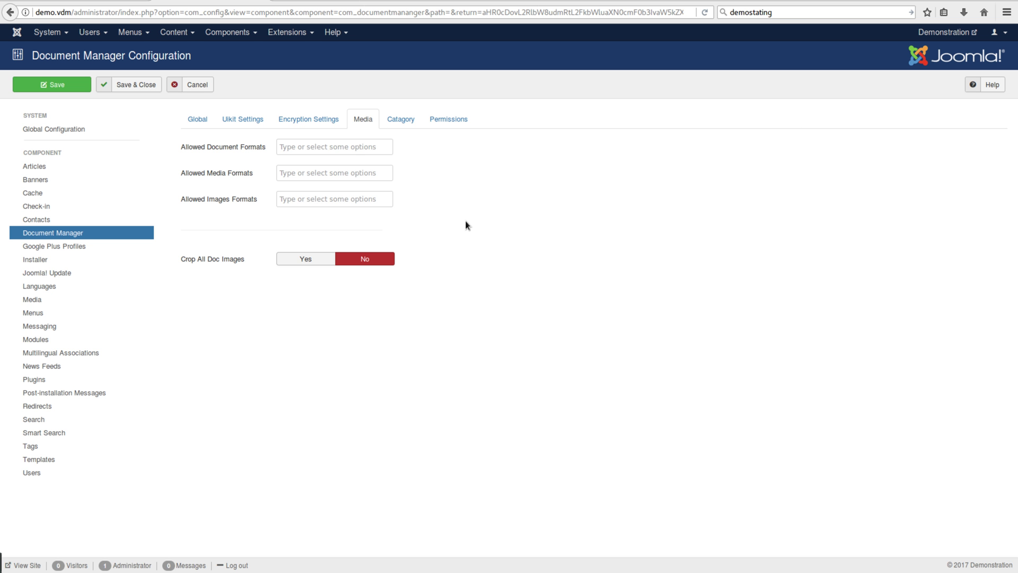
{"action": "left_click", "coordinate": [325, 146]}
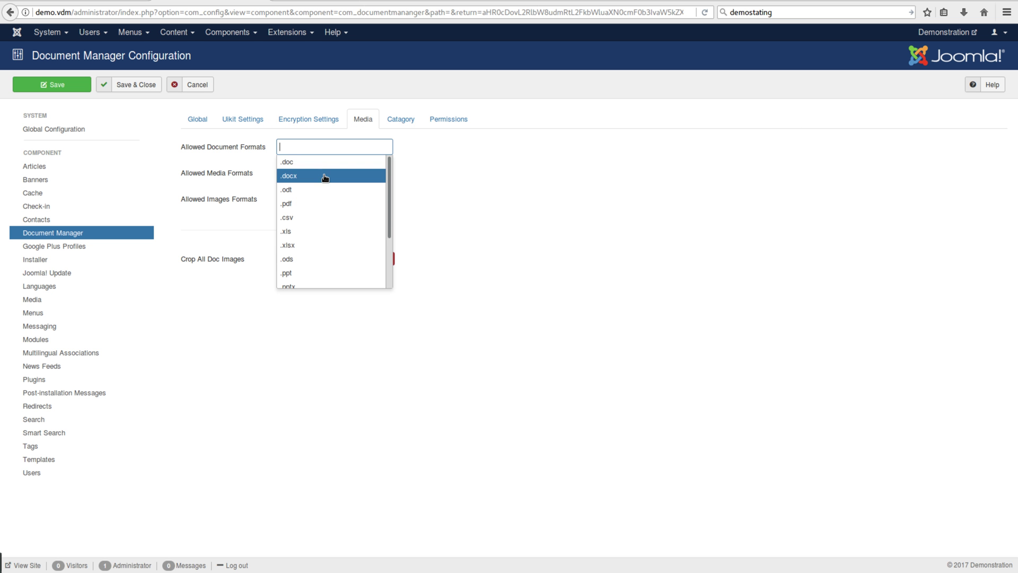
{"action": "scroll", "coordinate": [325, 177], "scroll_direction": "down", "scroll_amount": 2}
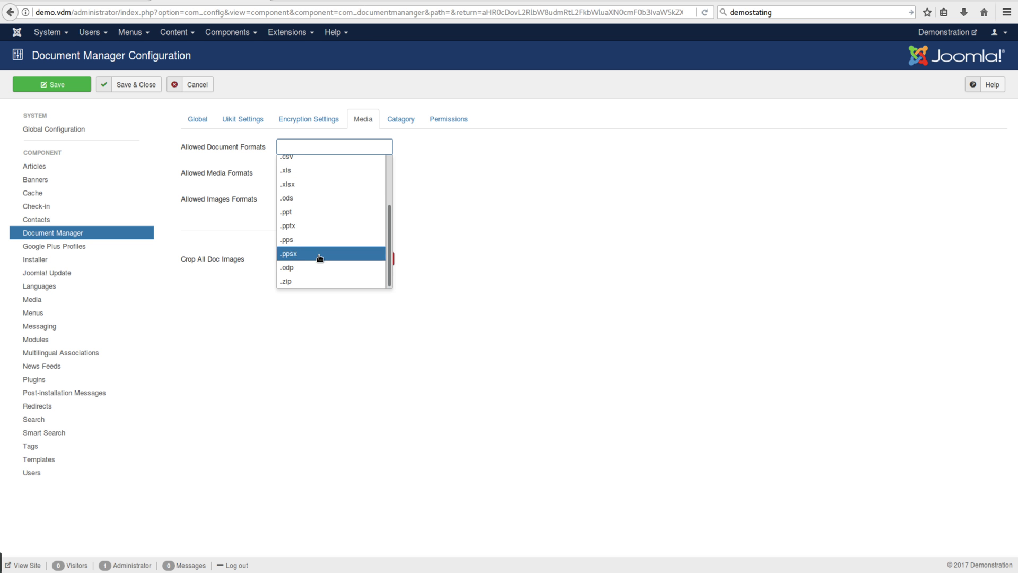
{"action": "scroll", "coordinate": [315, 284], "scroll_direction": "up", "scroll_amount": 2}
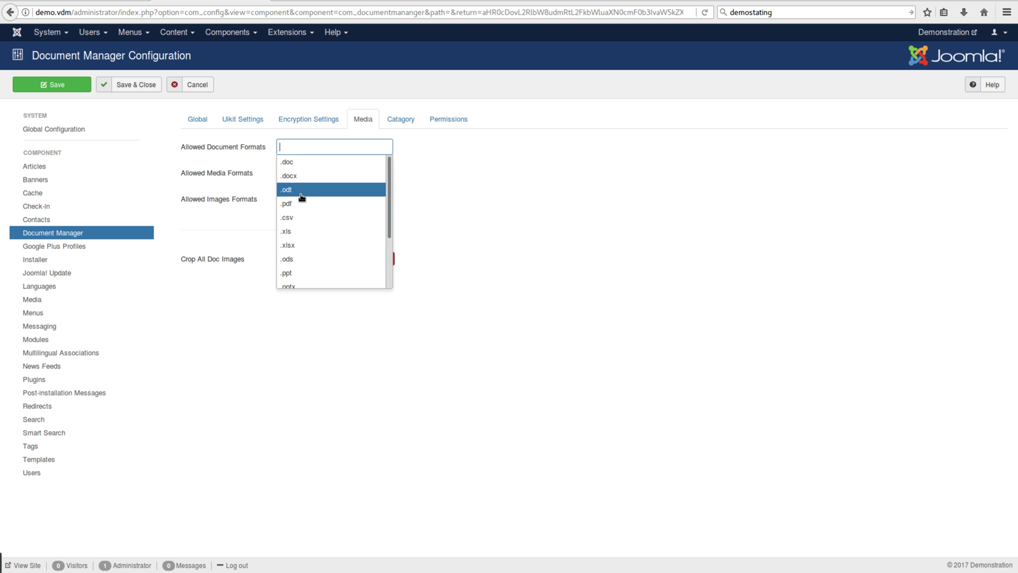
{"action": "left_click", "coordinate": [286, 204]}
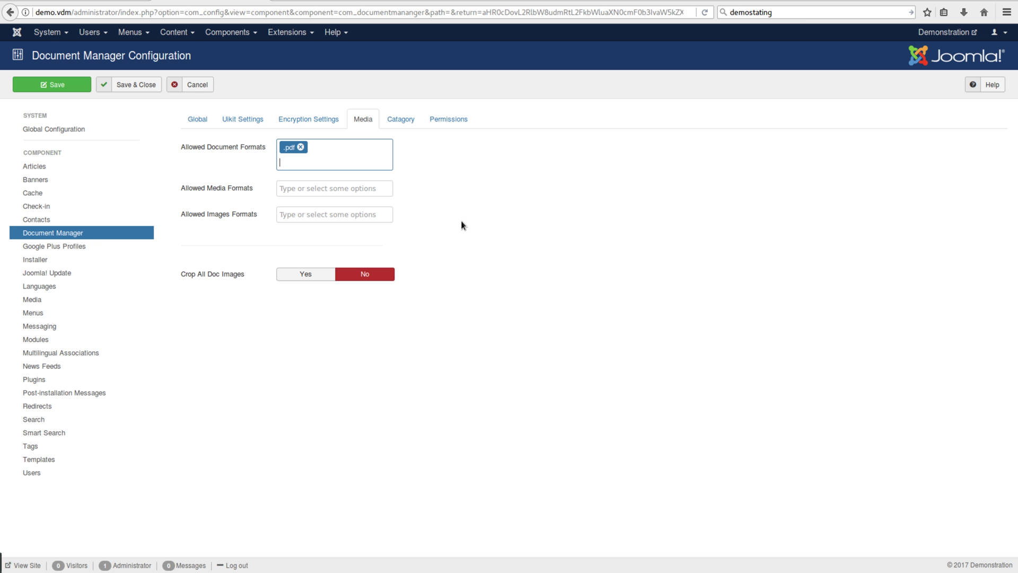
{"action": "left_click", "coordinate": [320, 156]}
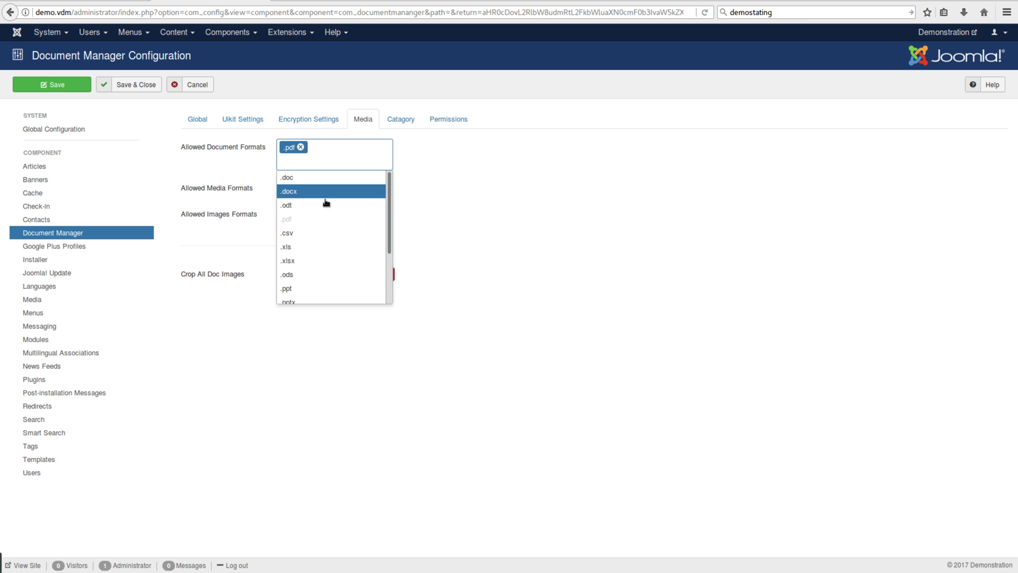
{"action": "left_click", "coordinate": [291, 233]}
{"action": "left_click", "coordinate": [343, 161]}
{"action": "scroll", "coordinate": [329, 245], "scroll_direction": "down", "scroll_amount": 3}
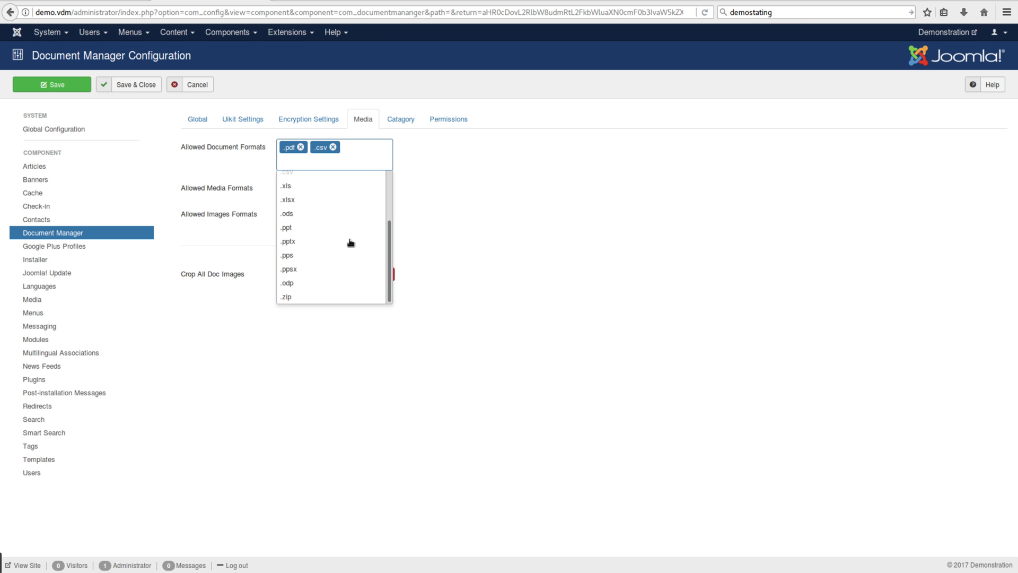
{"action": "scroll", "coordinate": [300, 260], "scroll_direction": "up", "scroll_amount": 3}
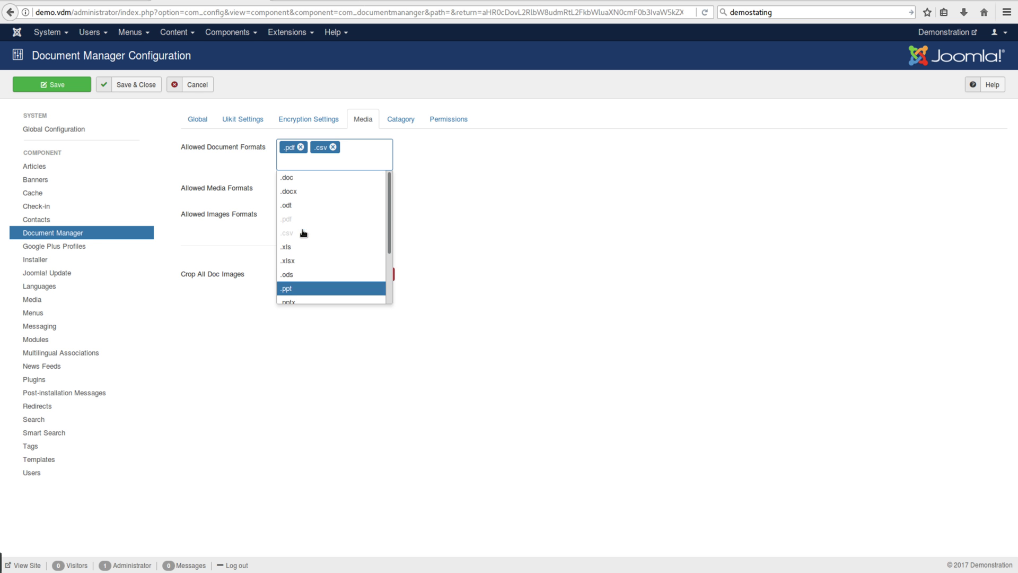
{"action": "left_click", "coordinate": [290, 177]}
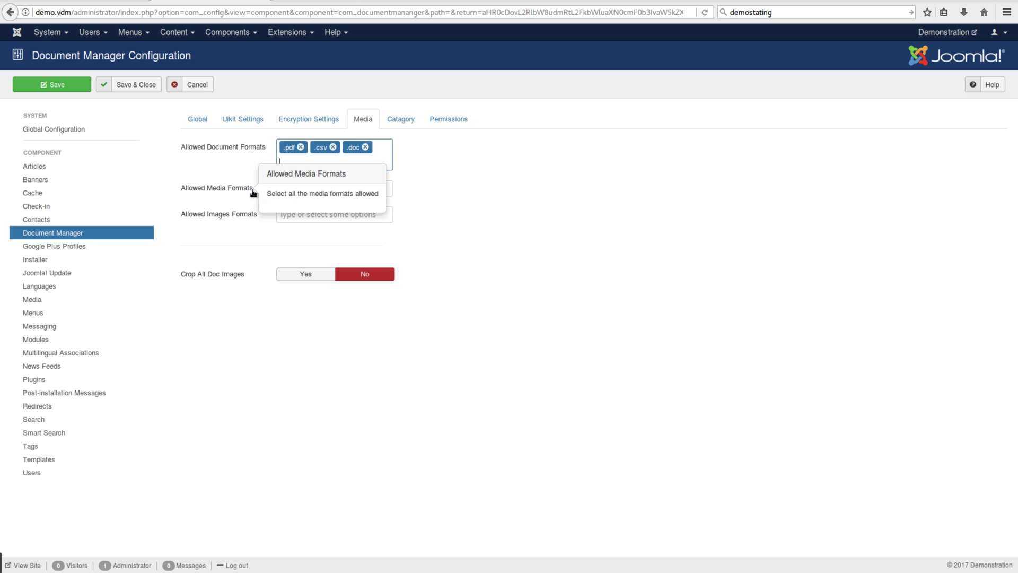
Set the allowed media formats to .mp3 and .mov, and the allowed images formats to .jpeg
{"action": "mouse_move", "coordinate": [230, 192]}
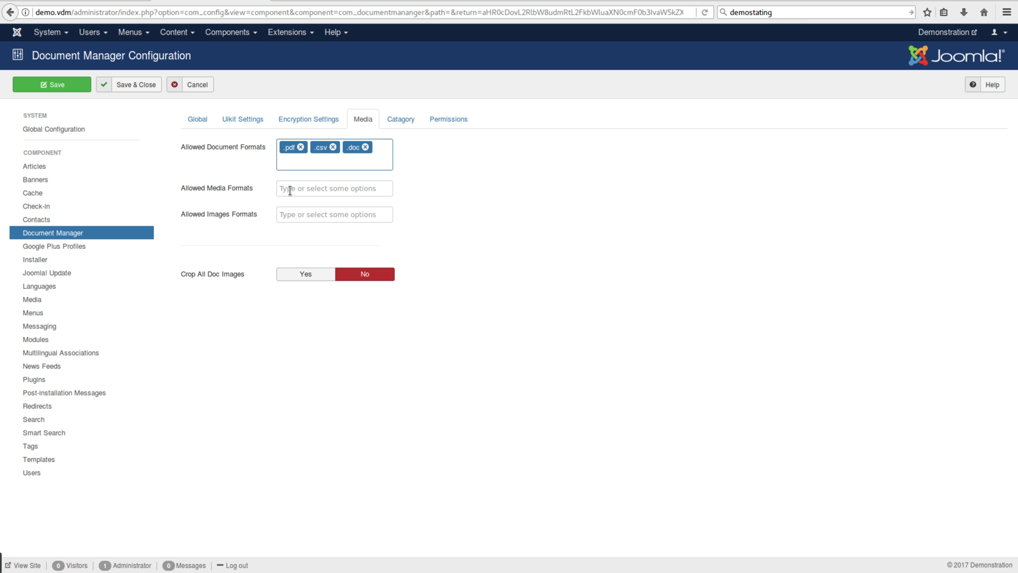
{"action": "left_click", "coordinate": [290, 188]}
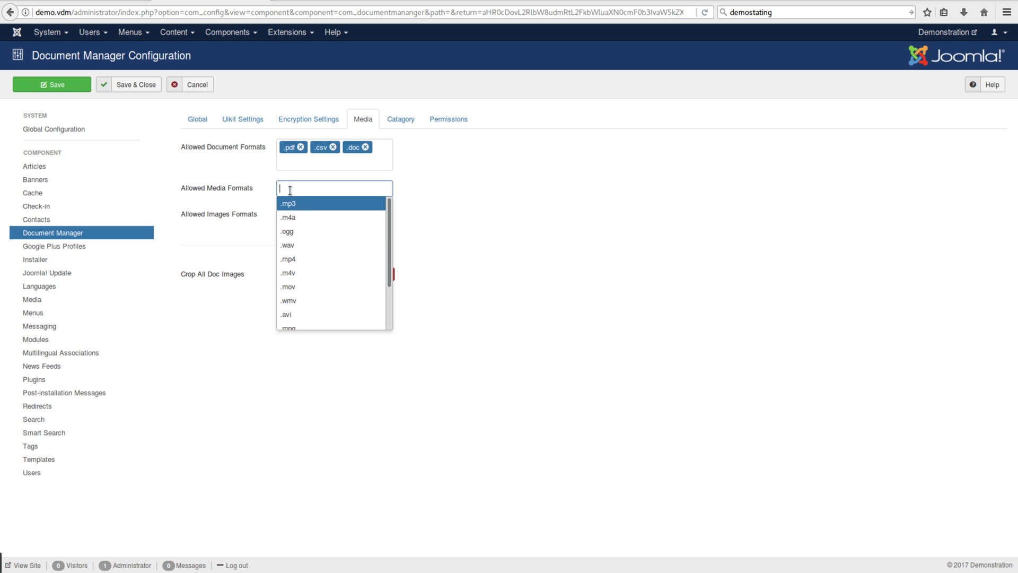
{"action": "scroll", "coordinate": [319, 234], "scroll_direction": "down", "scroll_amount": 2}
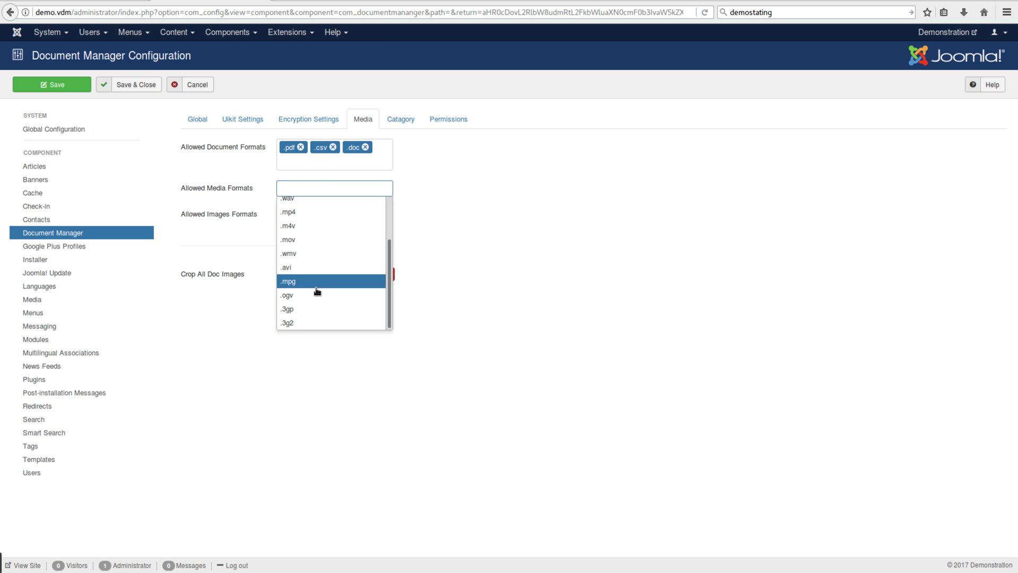
{"action": "scroll", "coordinate": [317, 292], "scroll_direction": "up", "scroll_amount": 2}
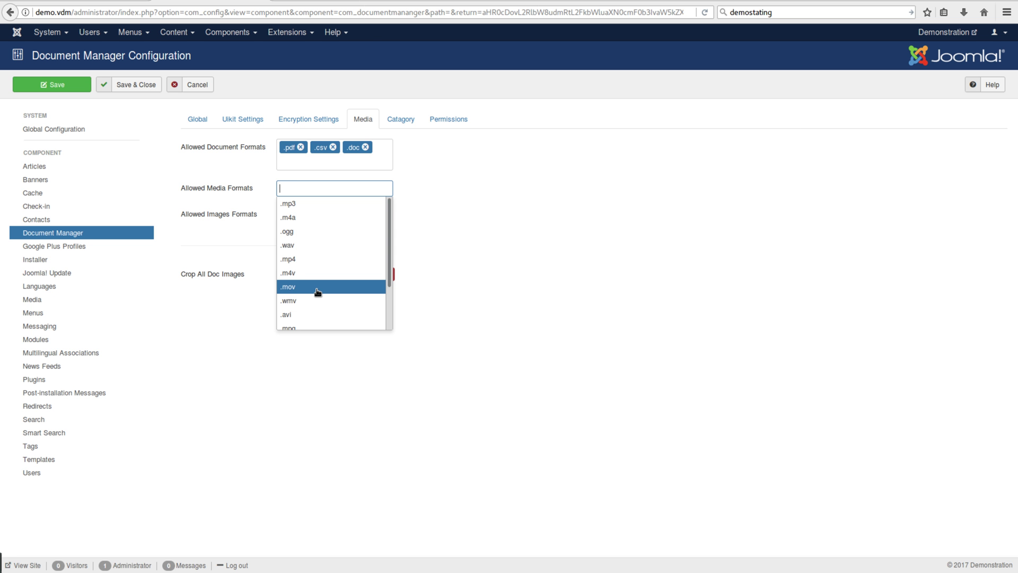
{"action": "left_click", "coordinate": [310, 211]}
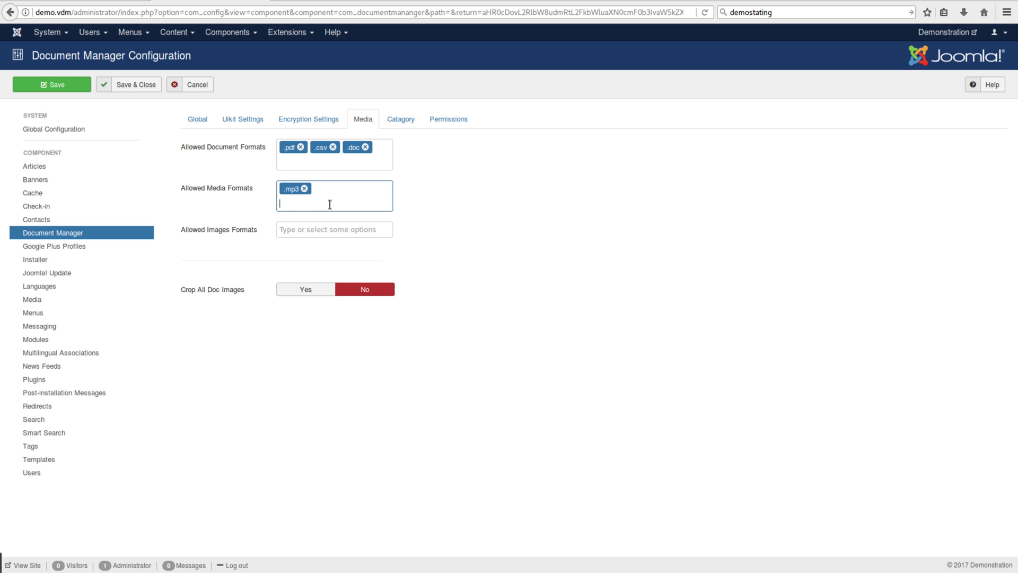
{"action": "left_click", "coordinate": [330, 205]}
{"action": "scroll", "coordinate": [312, 287], "scroll_direction": "down", "scroll_amount": 2}
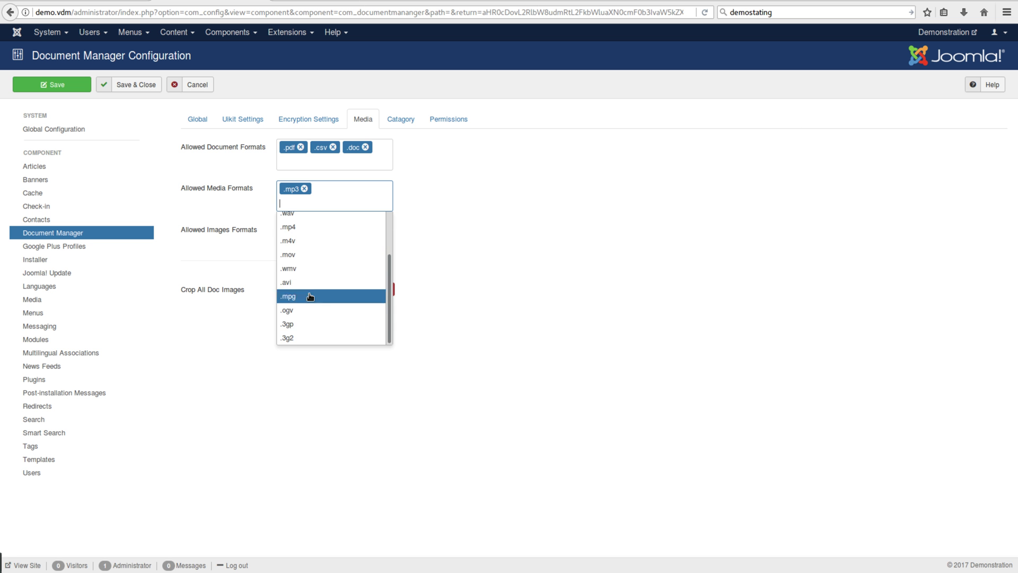
{"action": "left_click", "coordinate": [321, 253]}
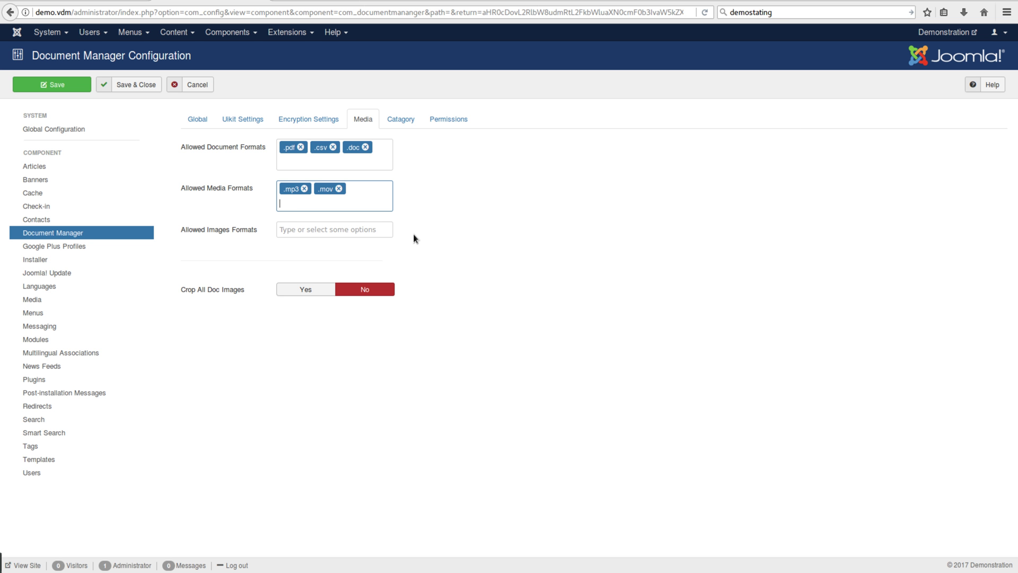
{"action": "left_click", "coordinate": [321, 230]}
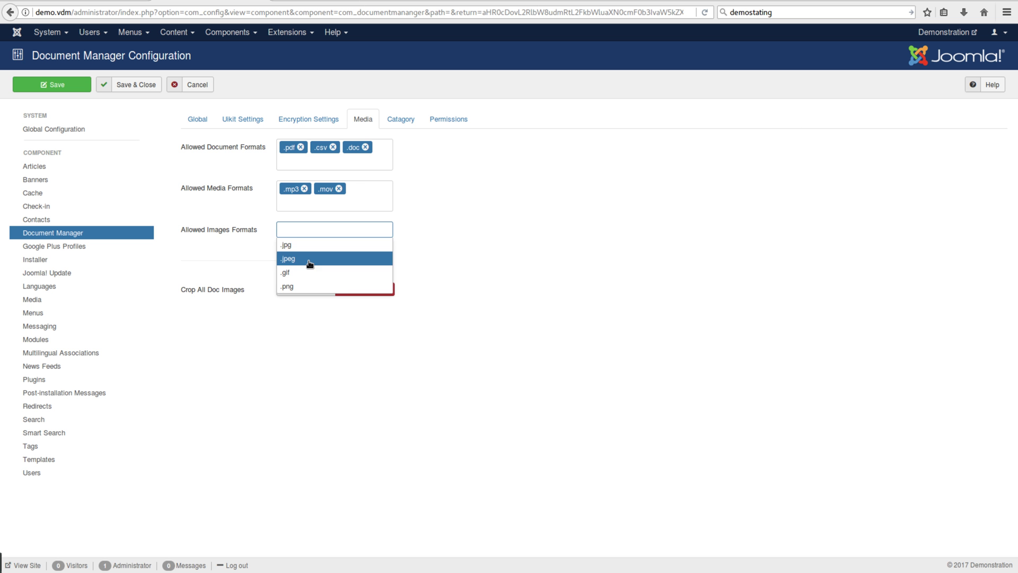
{"action": "left_click", "coordinate": [310, 259]}
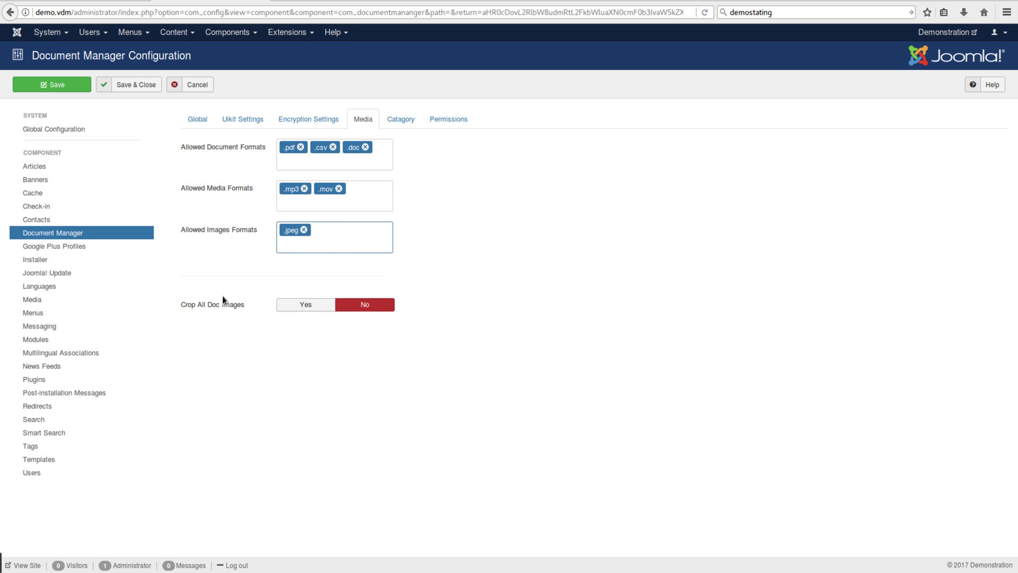
Enable cropping of all doc images in the media settings, with an image width of 200 pixels and a height of 350 pixels
{"action": "left_click", "coordinate": [298, 307]}
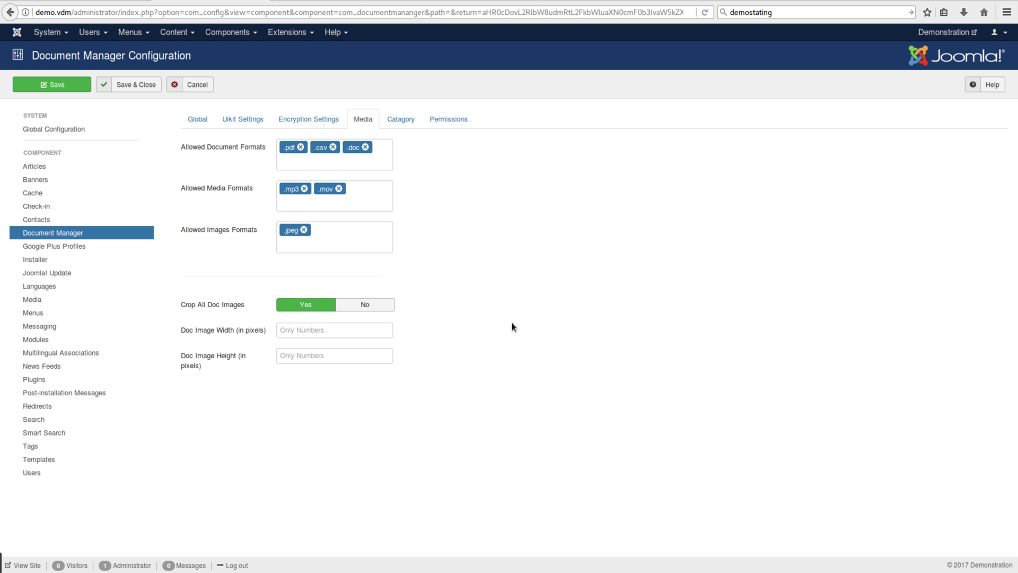
{"action": "left_click", "coordinate": [326, 331]}
{"action": "type", "text": "200"}
{"action": "left_click", "coordinate": [460, 338]}
{"action": "left_click", "coordinate": [325, 359]}
{"action": "type", "text": "350"}
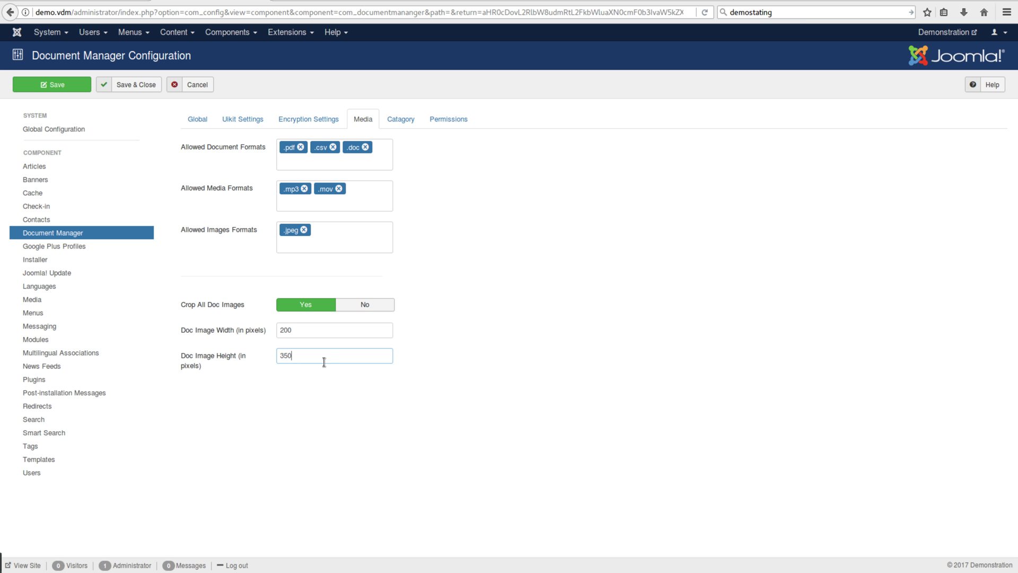
{"action": "left_click", "coordinate": [341, 390]}
Recheck the encryption settings and the global parameters, including the description of the Hidden File Path option
{"action": "left_click", "coordinate": [335, 123]}
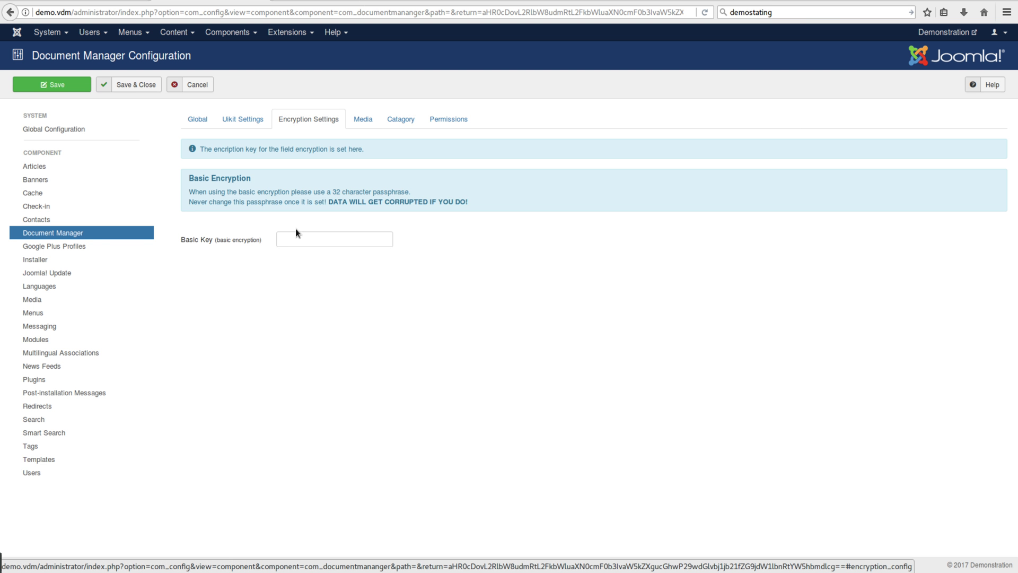
{"action": "left_click", "coordinate": [198, 122]}
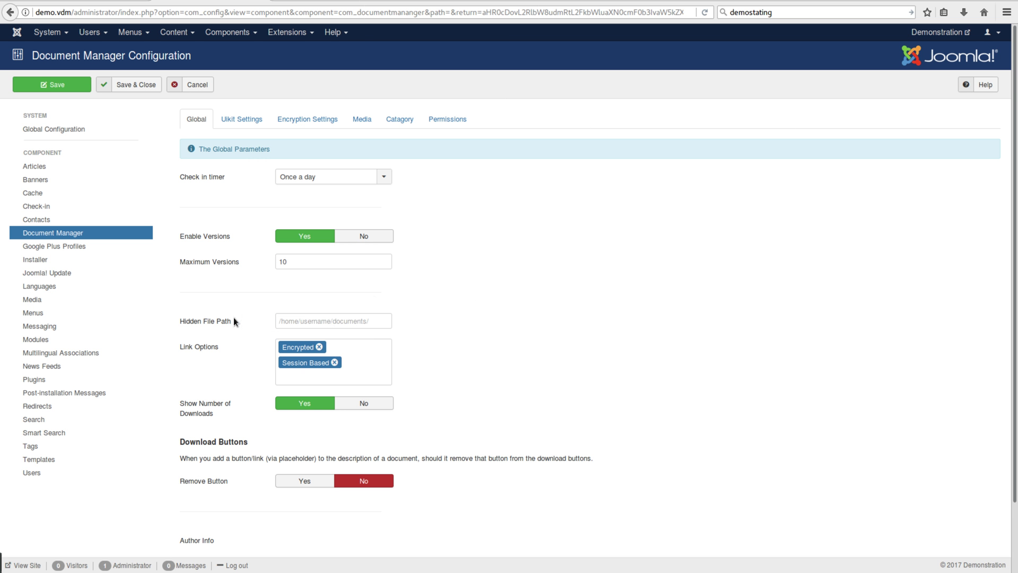
{"action": "mouse_move", "coordinate": [225, 321]}
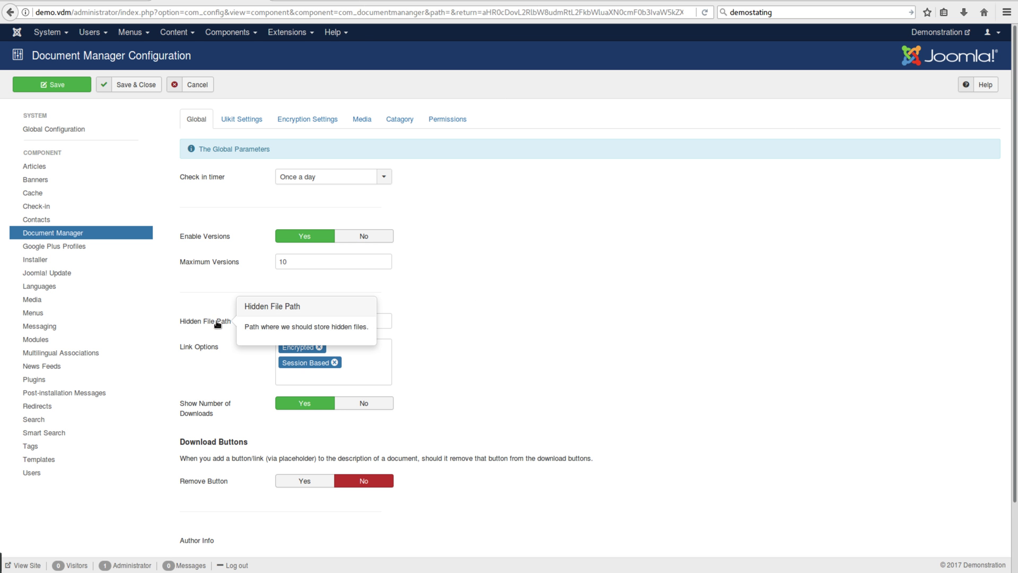
{"action": "scroll", "coordinate": [493, 349], "scroll_direction": "down", "scroll_amount": 3}
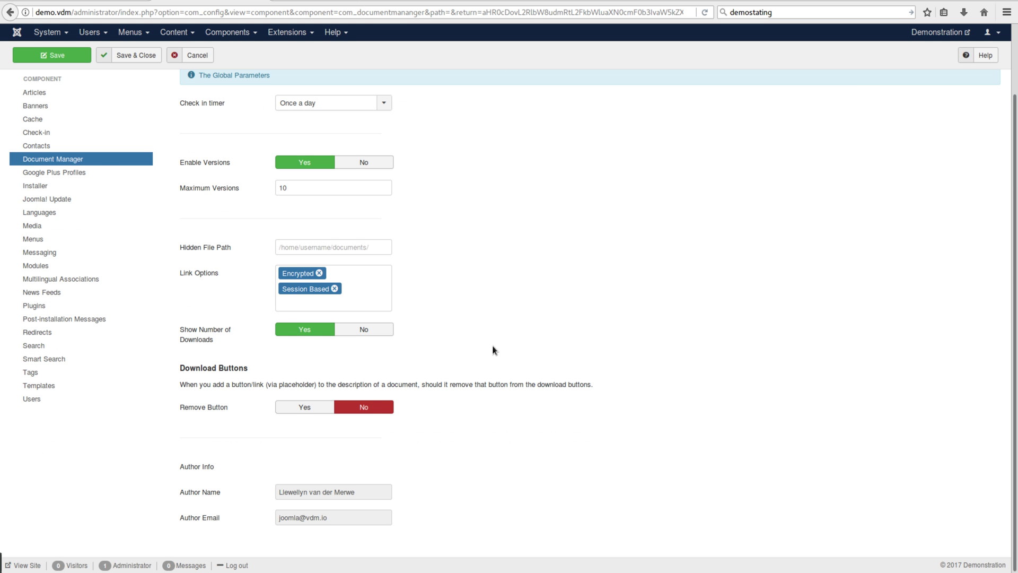
{"action": "scroll", "coordinate": [493, 349], "scroll_direction": "up", "scroll_amount": 3}
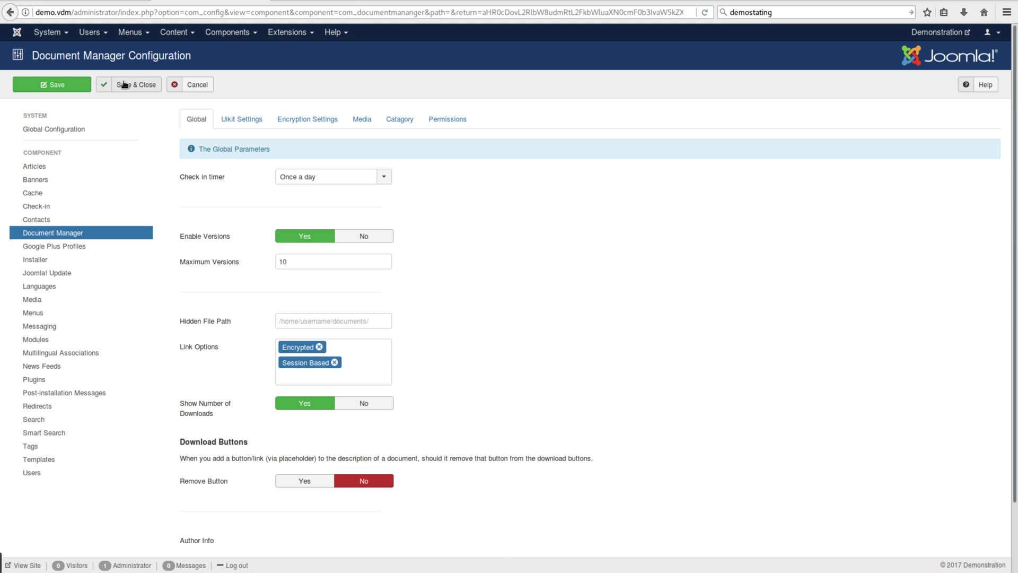